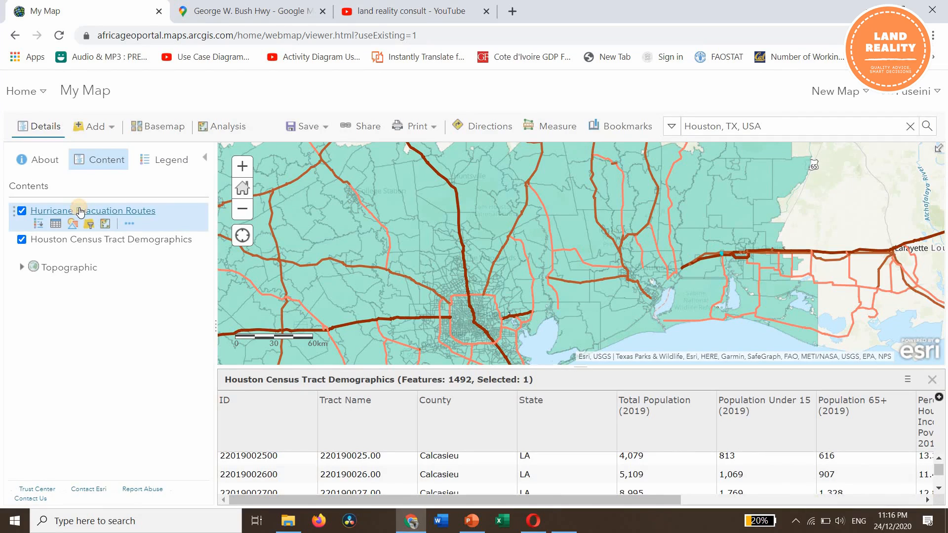
- Show the legend of the Hurricane Evacuation Routes layer and examine the highways running through Houston
left_click(81, 211)
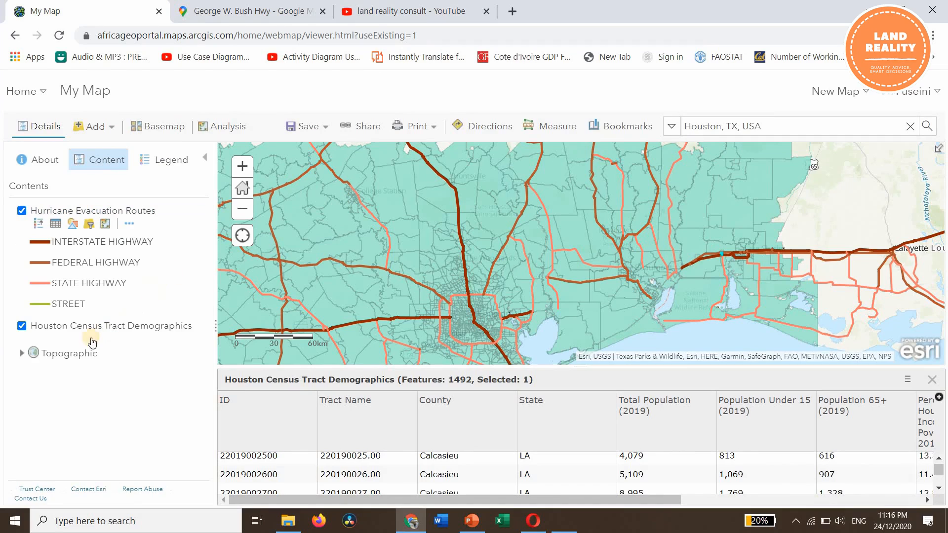
mouse_move(91, 332)
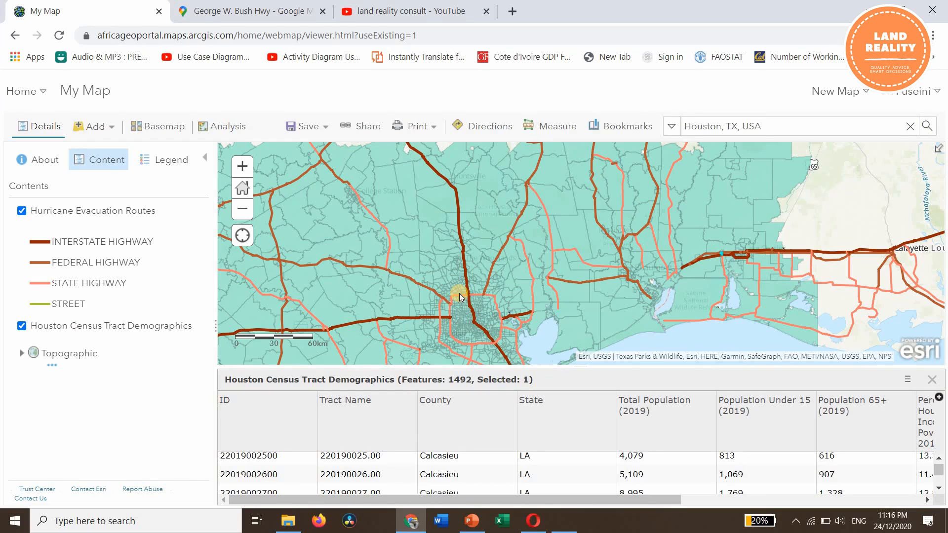
scroll(472, 291, "down", 1)
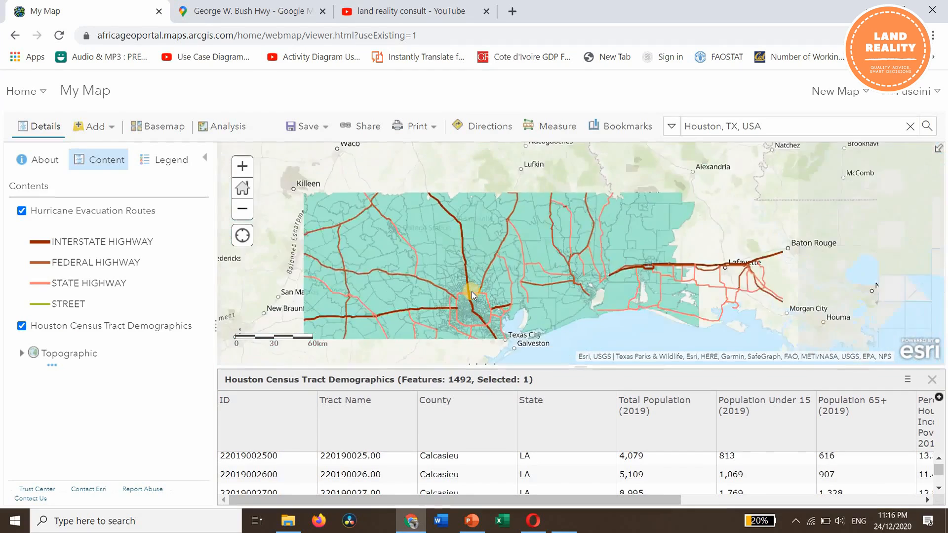
scroll(472, 291, "up", 2)
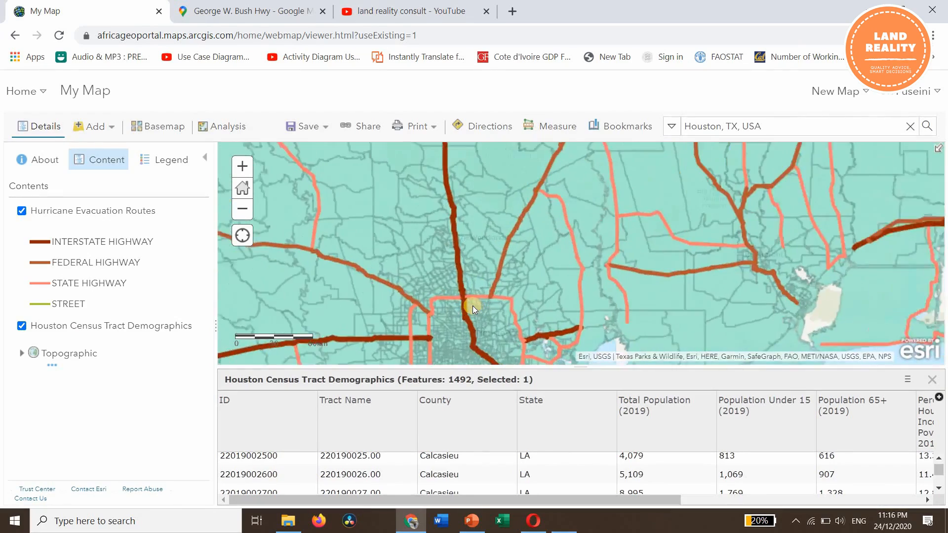
scroll(472, 309, "up", 3)
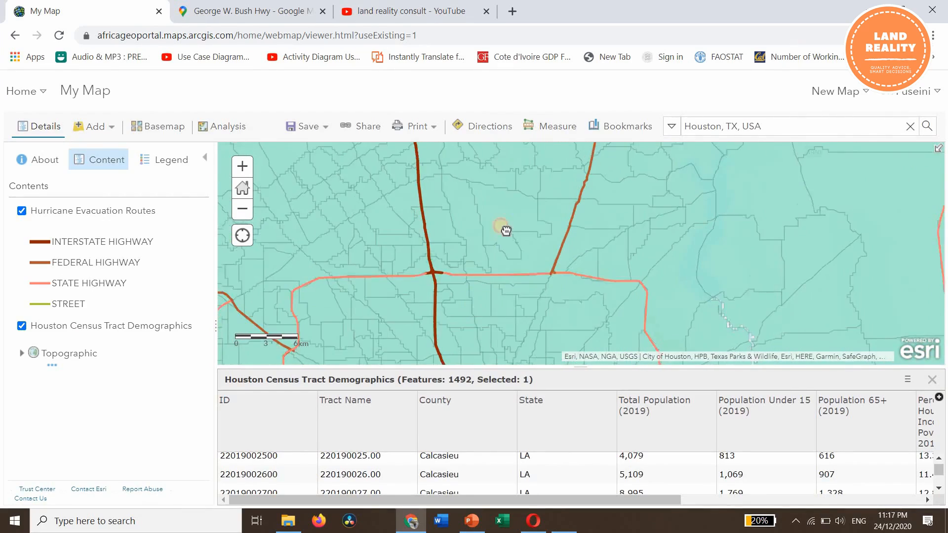
left_click_drag(519, 363, 517, 296)
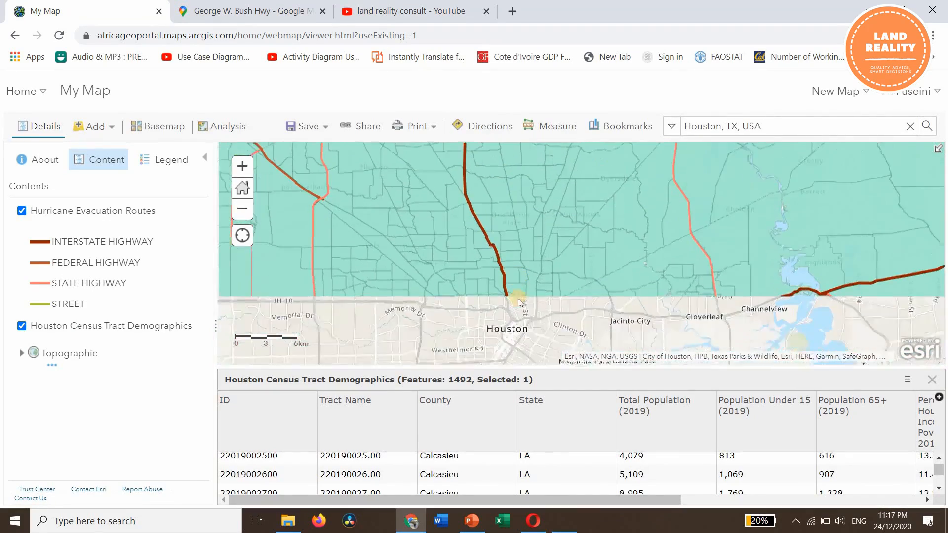
left_click_drag(467, 332, 466, 243)
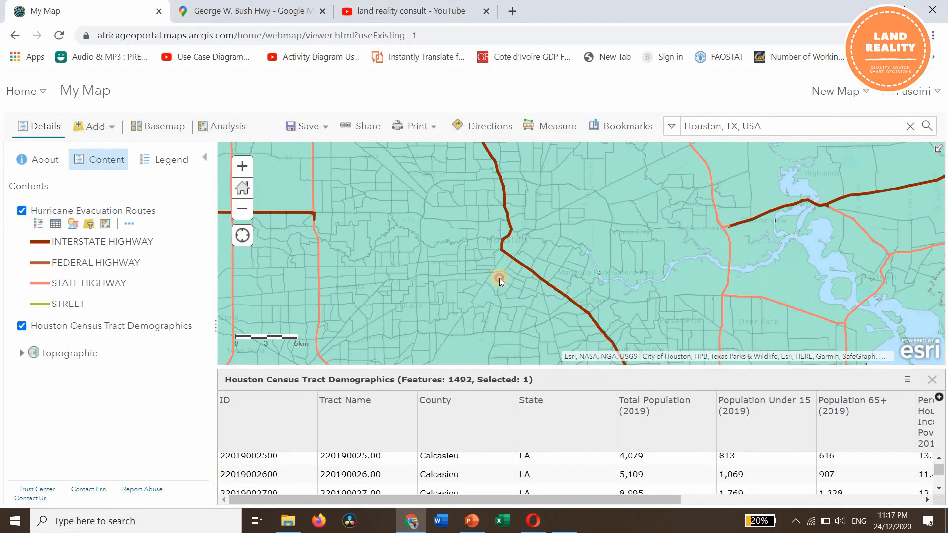
left_click_drag(500, 278, 510, 229)
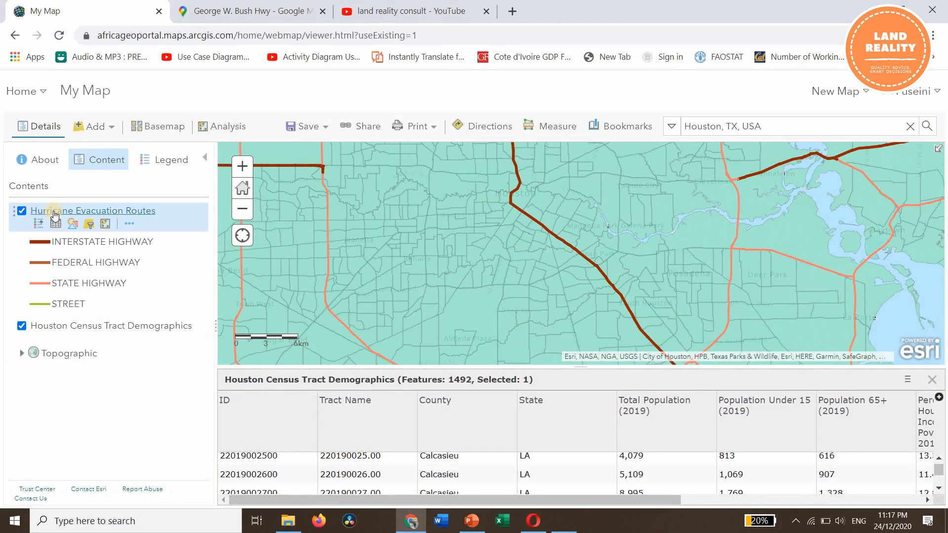
- Show the Houston Census Tract Demographics legend, then reopen the layer's attribute table with the first Allen County tract selected
left_click(79, 327)
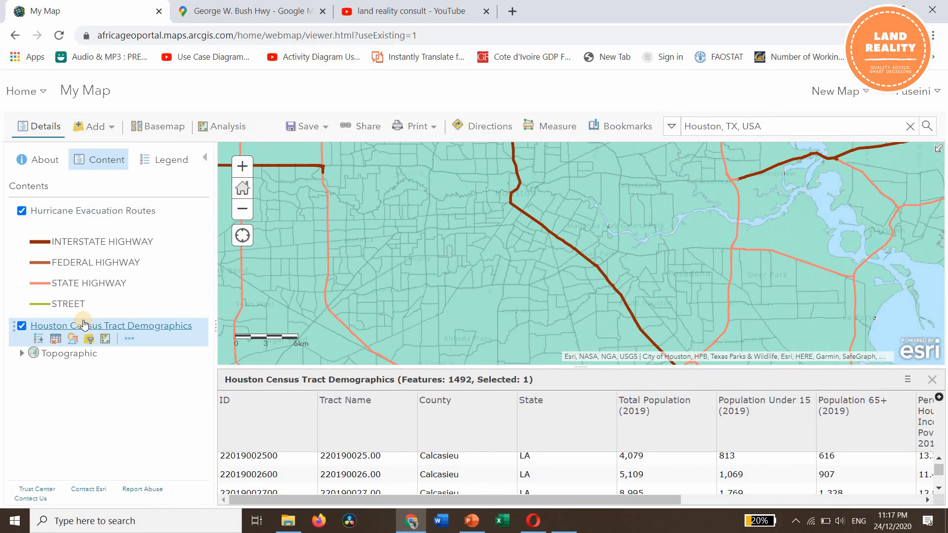
left_click(55, 340)
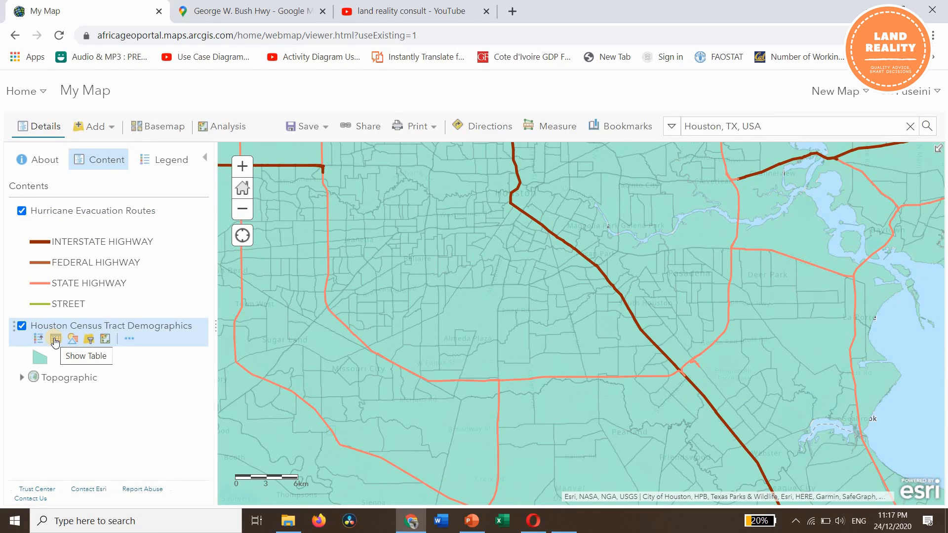
left_click(54, 340)
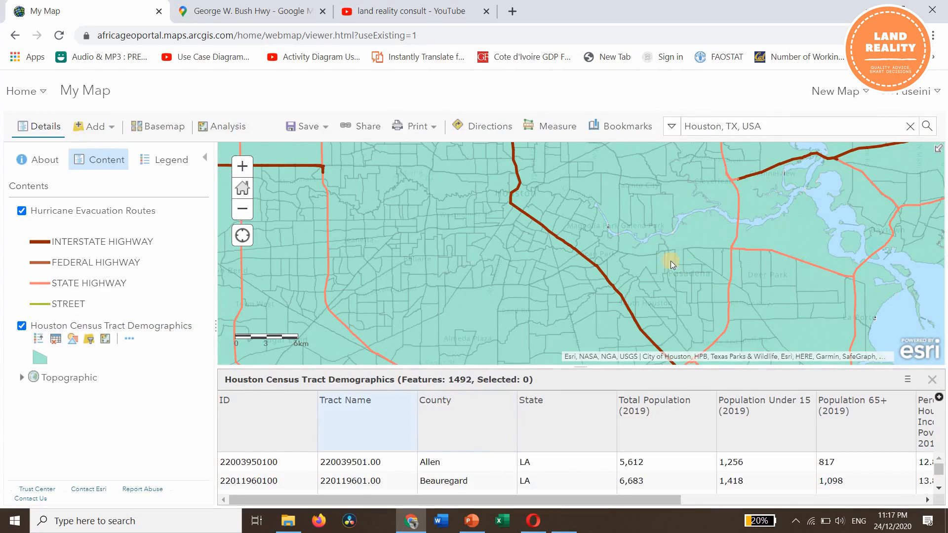
left_click(225, 464)
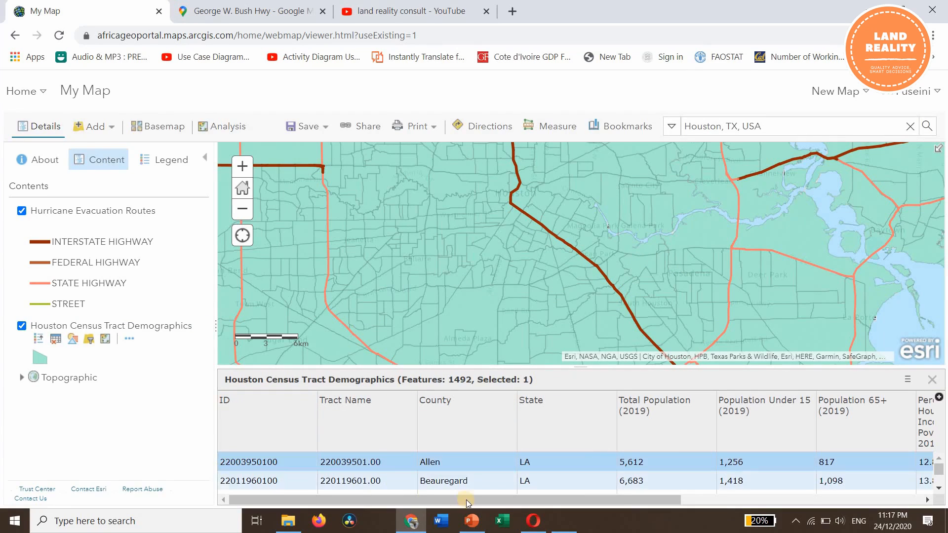
- Examine the population, poverty and vehicle ownership fields across the Houston Census Tract Demographics table
left_click_drag(570, 503, 626, 502)
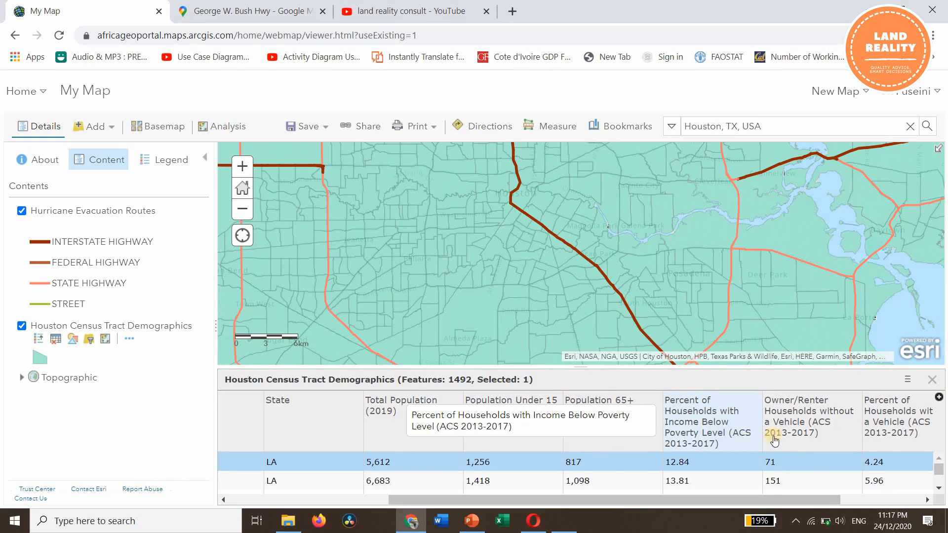
left_click(929, 500)
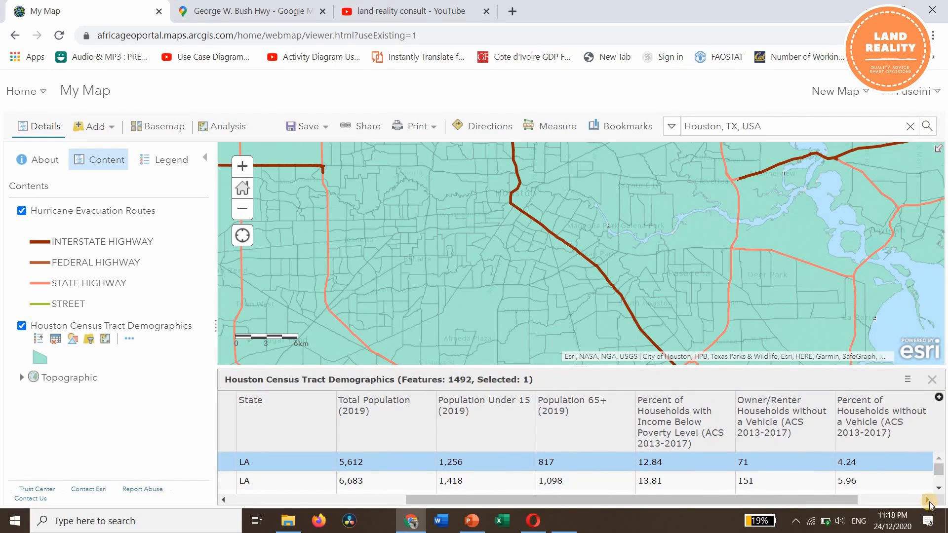
left_click(928, 500)
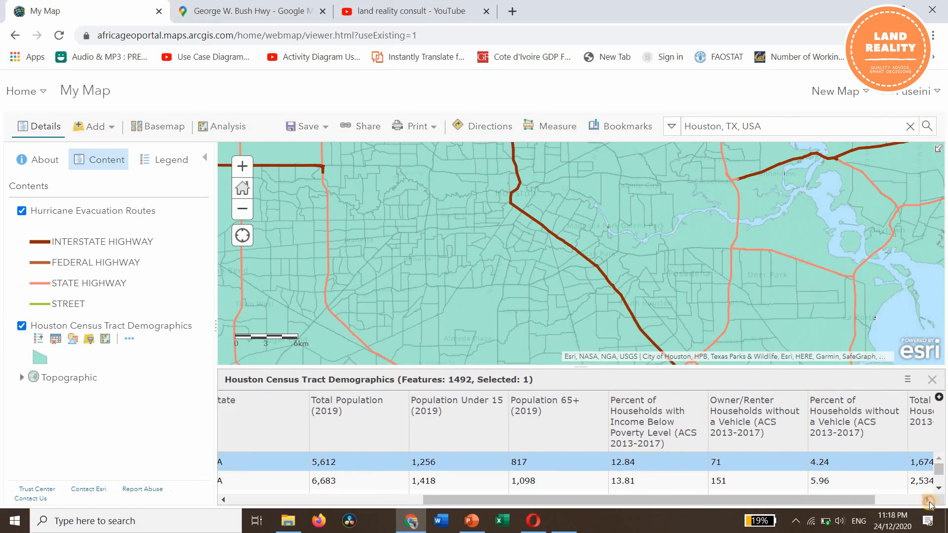
left_click(928, 500)
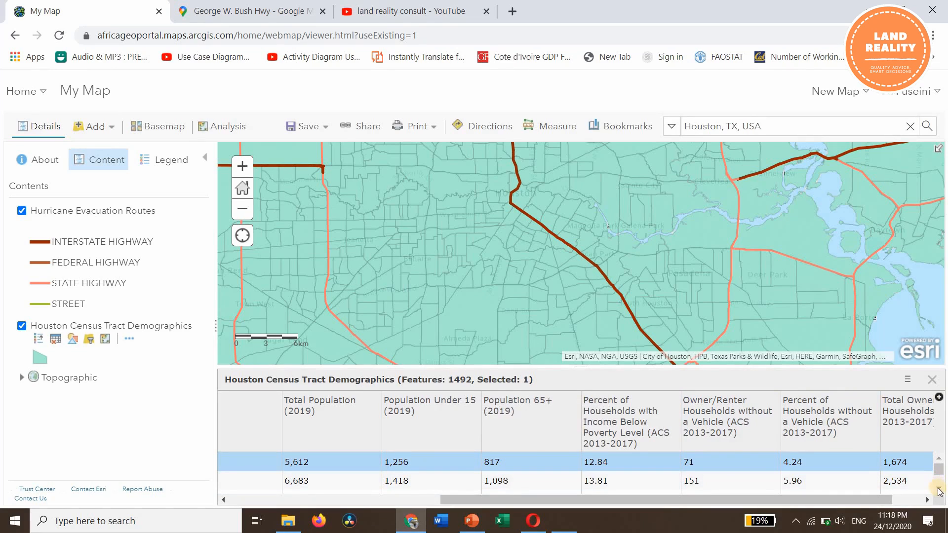
left_click(927, 500)
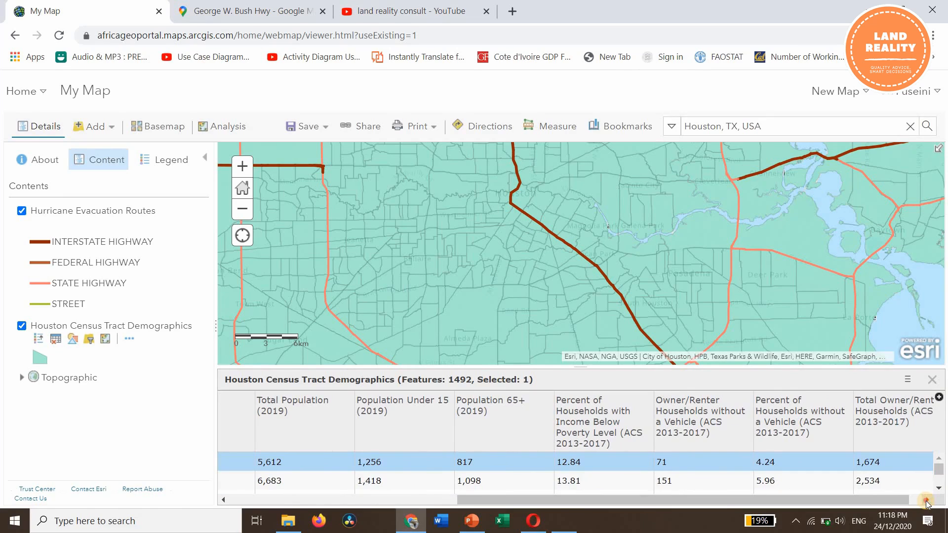
left_click(928, 501)
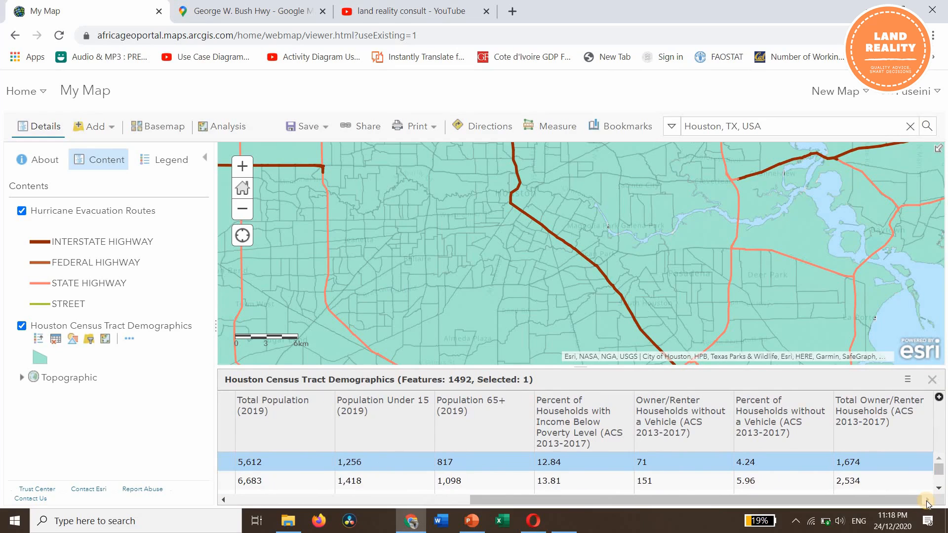
left_click_drag(747, 501, 546, 500)
- Inspect the pop-up of a census tract northeast of central Houston for its vehicle ownership information
scroll(690, 321, "down", 2)
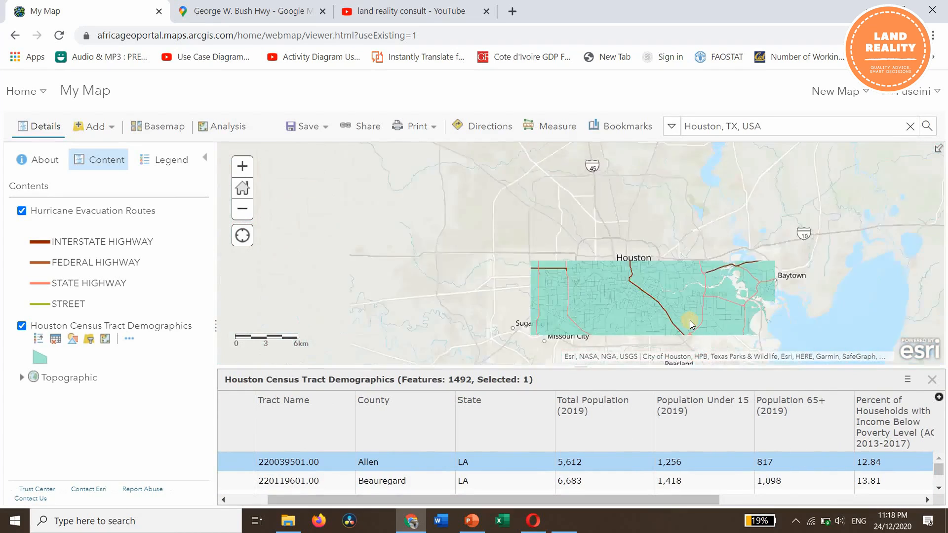
scroll(690, 321, "down", 2)
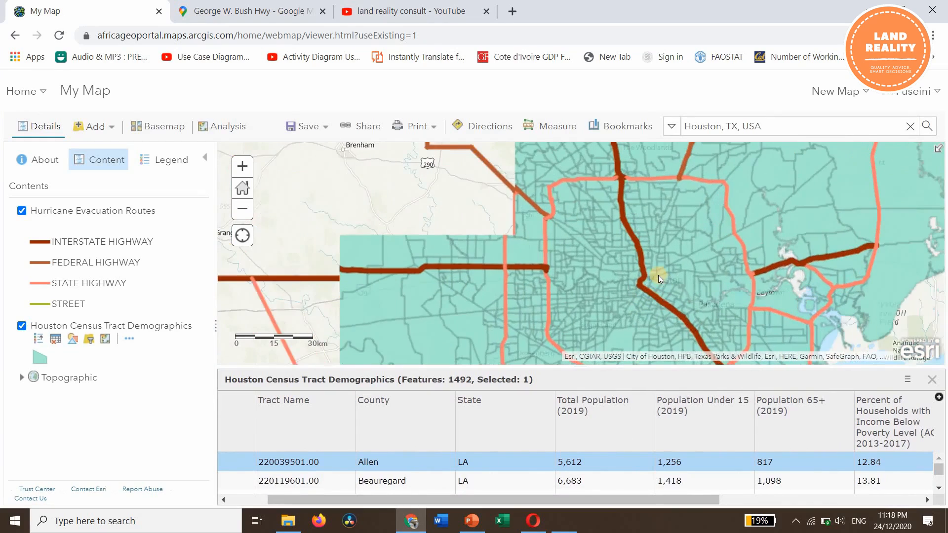
scroll(679, 256, "up", 1)
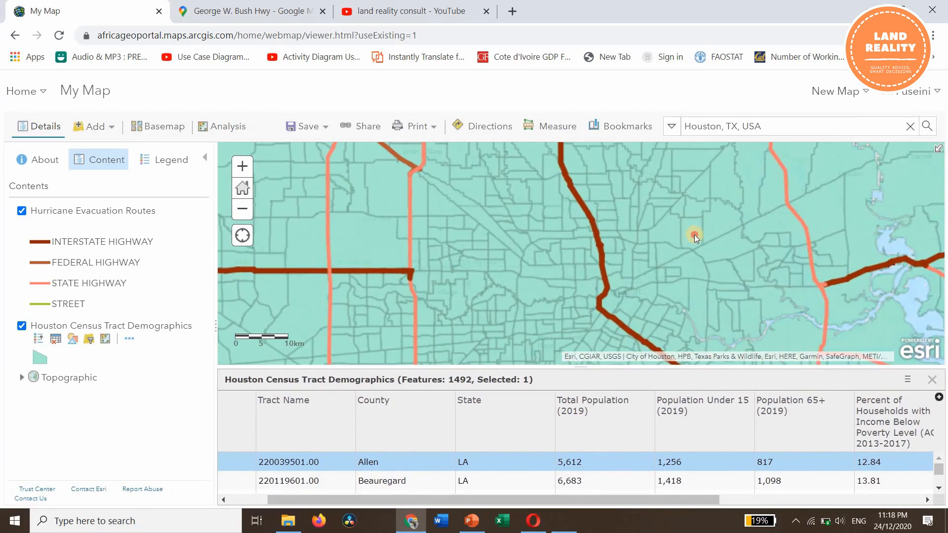
double_click(695, 235)
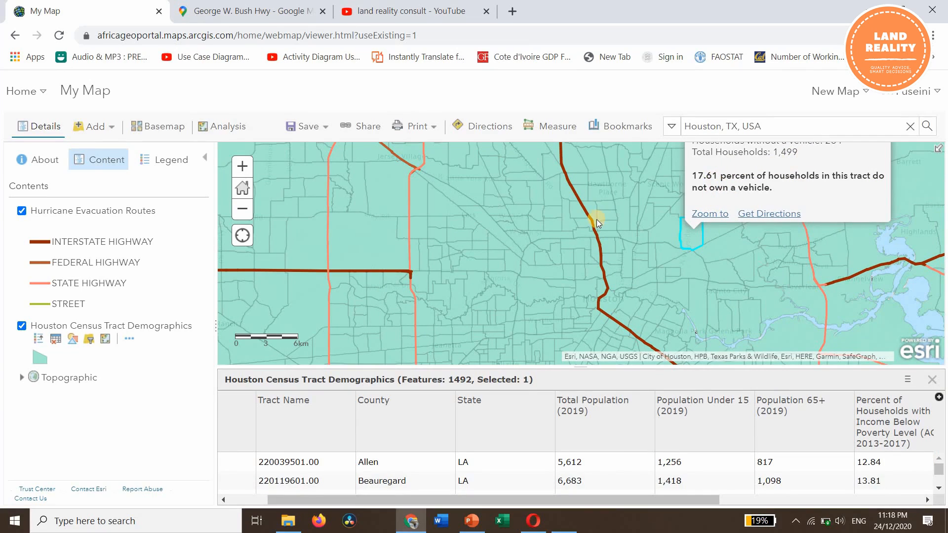
scroll(598, 222, "down", 1)
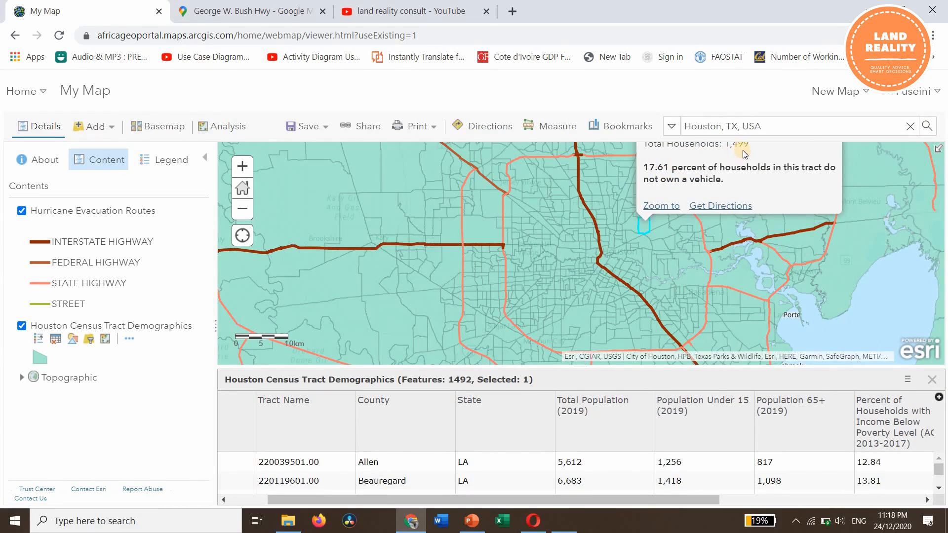
left_click_drag(922, 194, 926, 235)
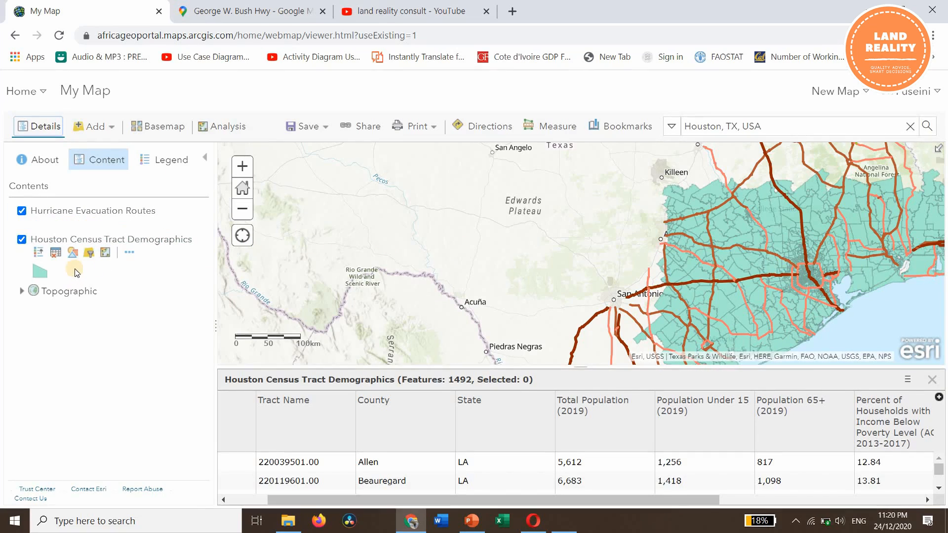
- Change the Houston Census Tract Demographics style to show Owner/Renter Households without a Vehicle (ACS 2013-2017)
left_click(66, 242)
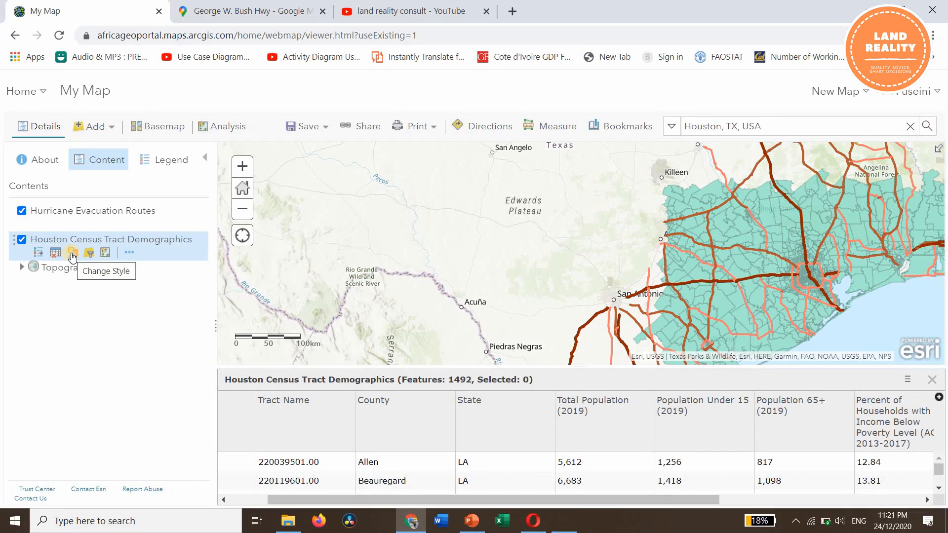
left_click(72, 253)
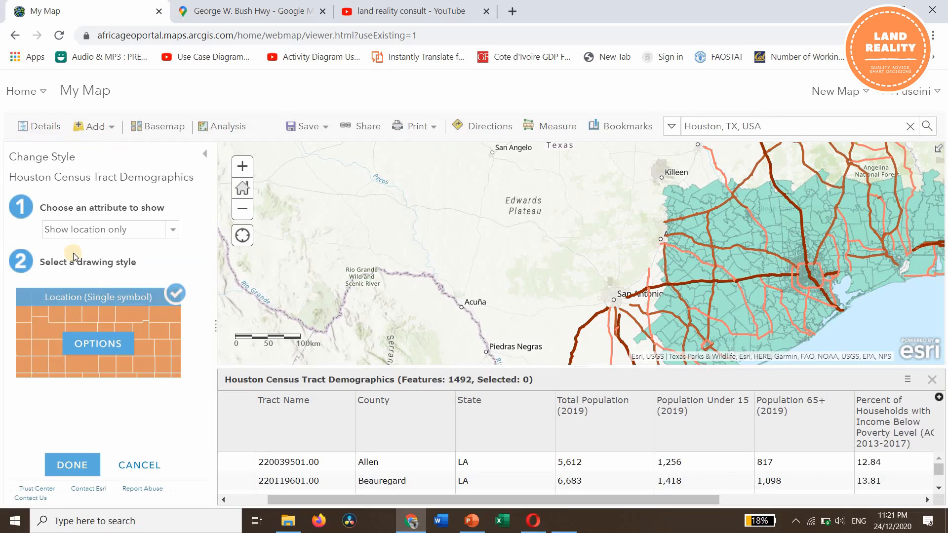
left_click(160, 228)
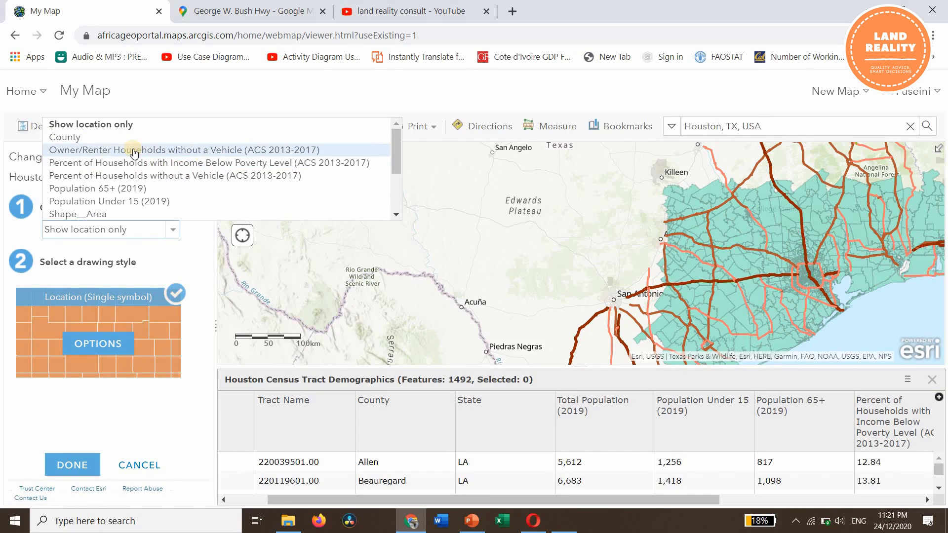
left_click(220, 150)
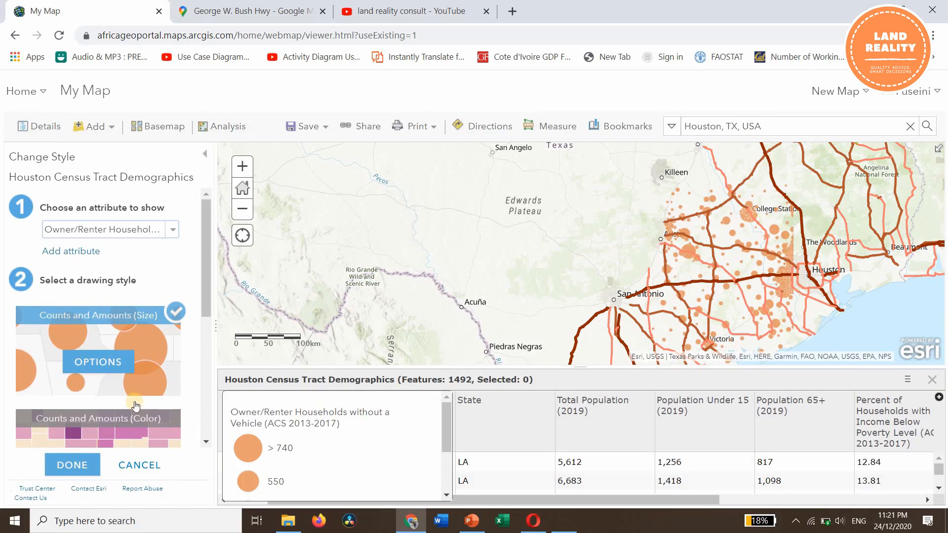
- Apply the Counts and Amounts (Color) drawing style with the High to Low theme and no divisor to the census tracts
scroll(138, 405, "down", 2)
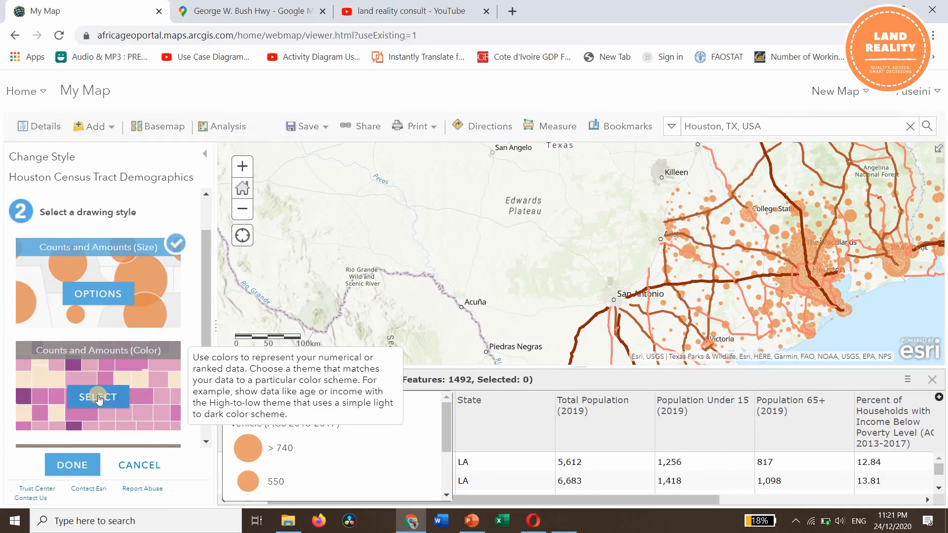
left_click(99, 398)
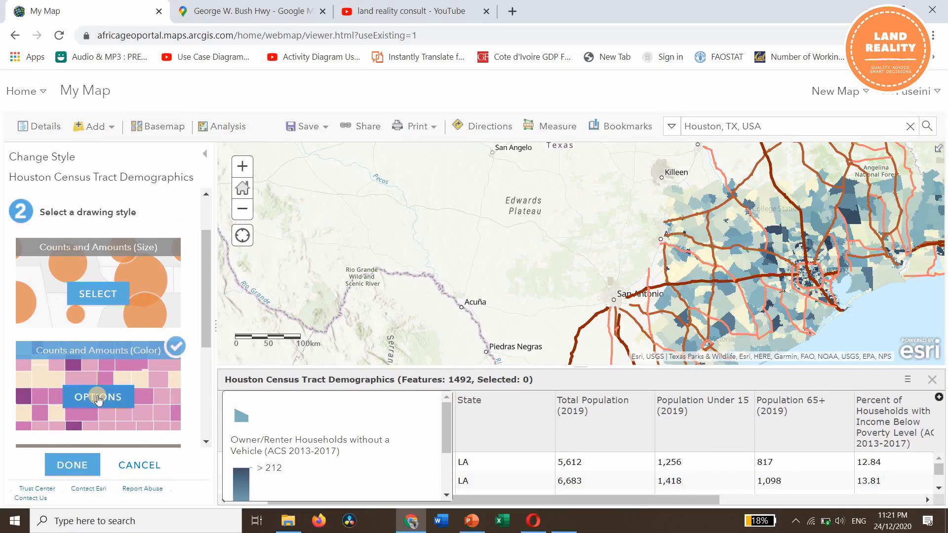
left_click(99, 398)
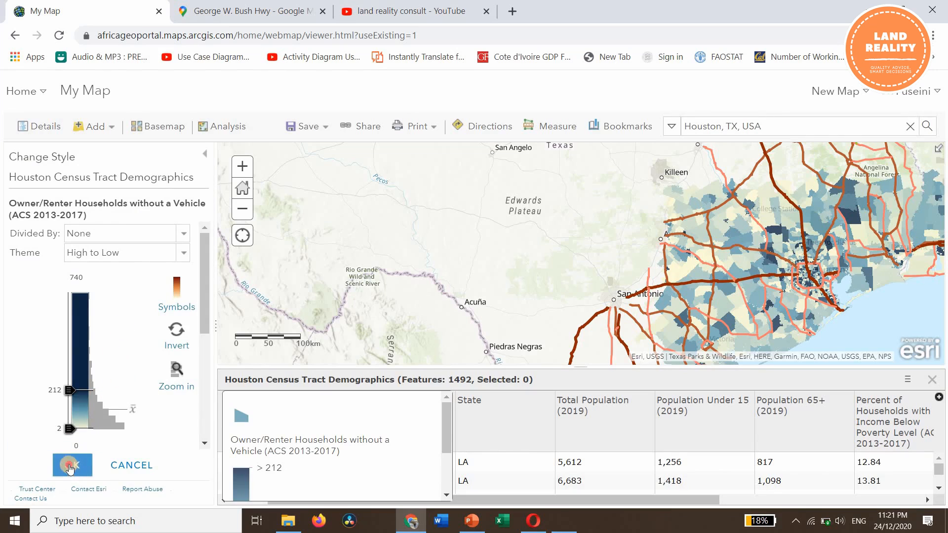
left_click(95, 461)
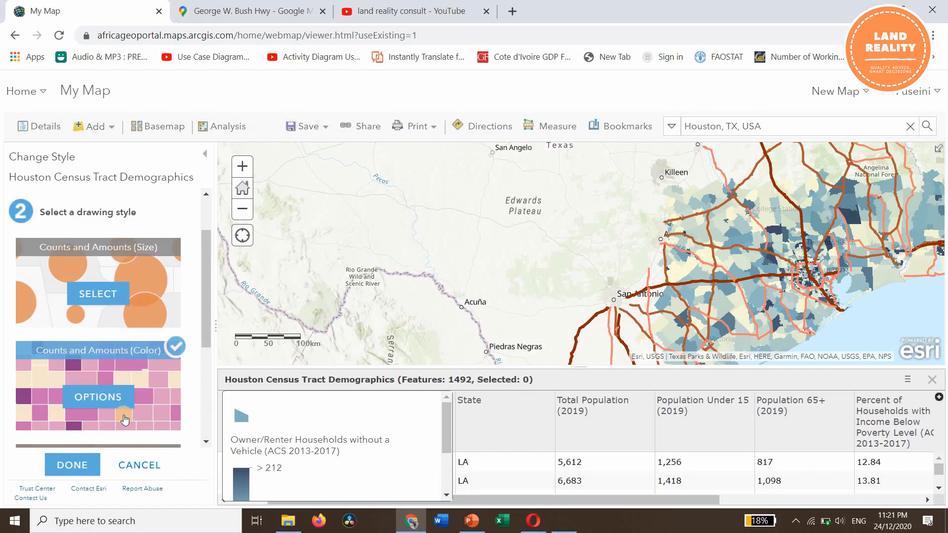
left_click(71, 466)
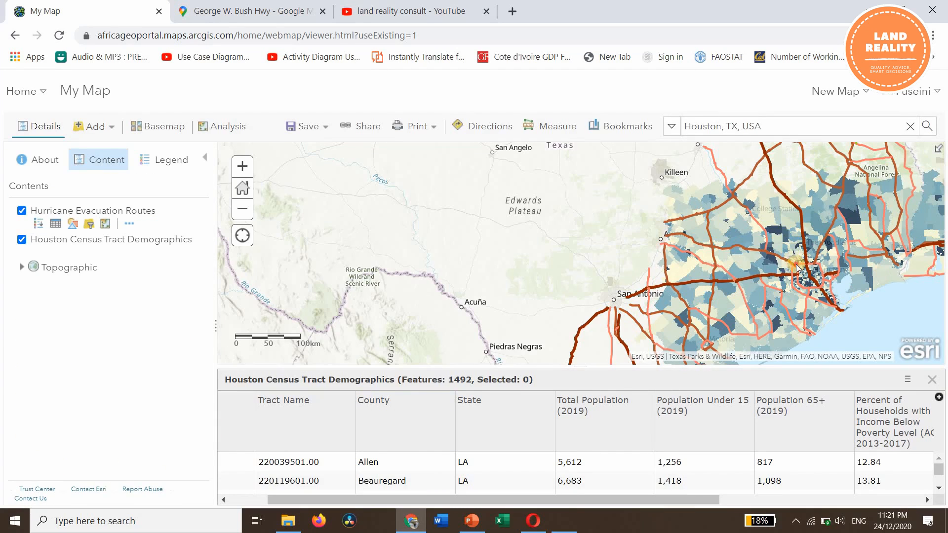
- Select the record of tract 220039501.00 in Allen, LA, in the Houston Census Tract Demographics table
left_click_drag(641, 243, 614, 247)
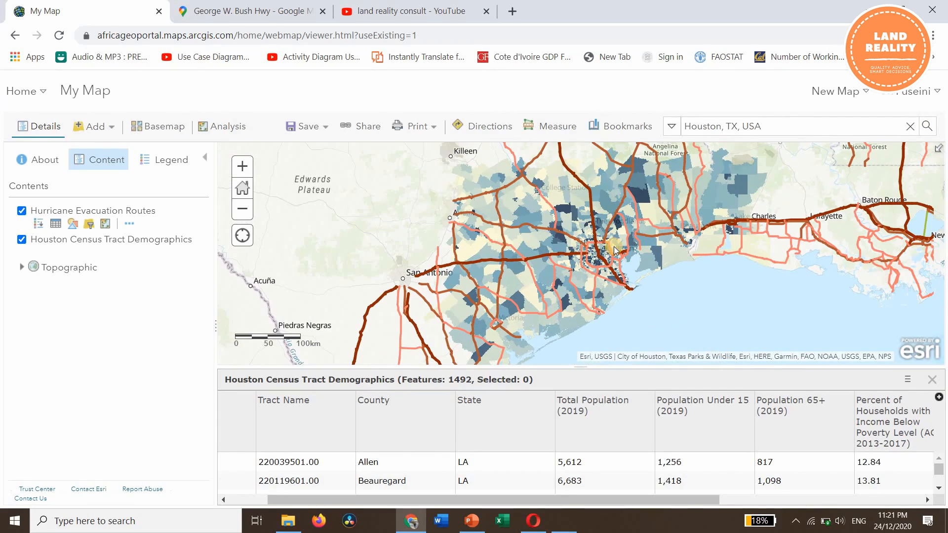
scroll(614, 249, "up", 1)
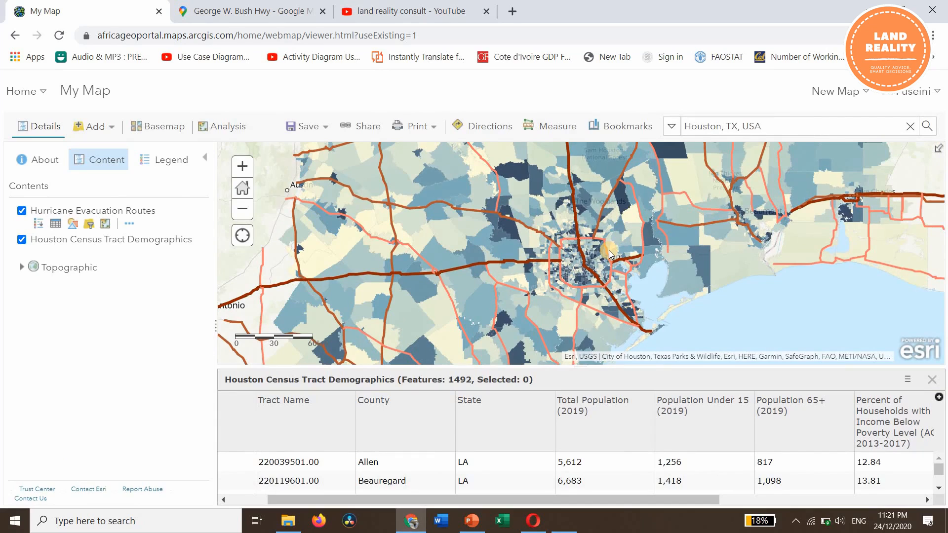
scroll(609, 251, "up", 1)
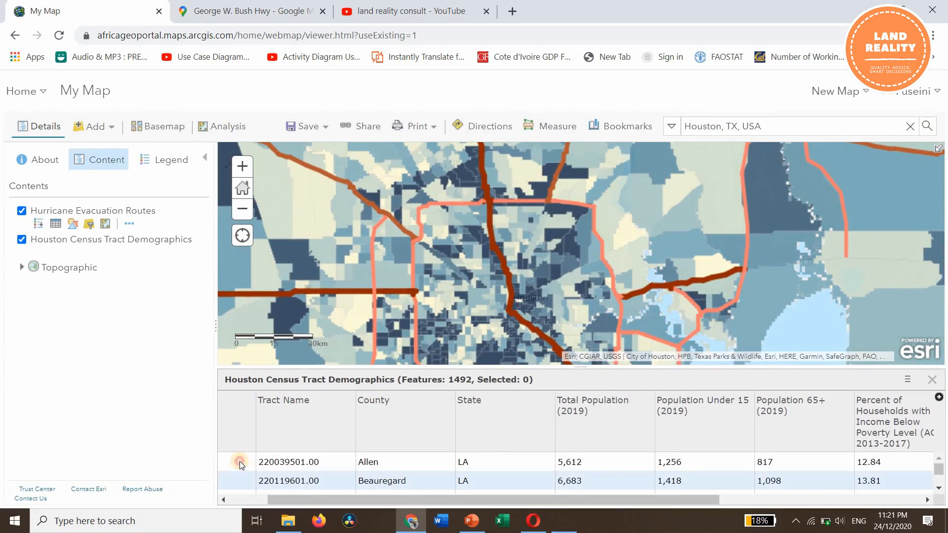
left_click(239, 462)
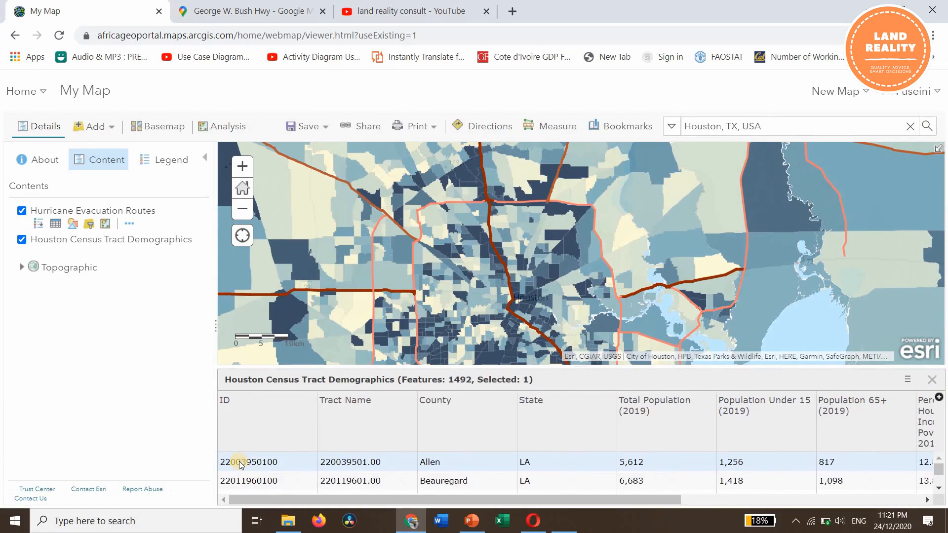
left_click(227, 482)
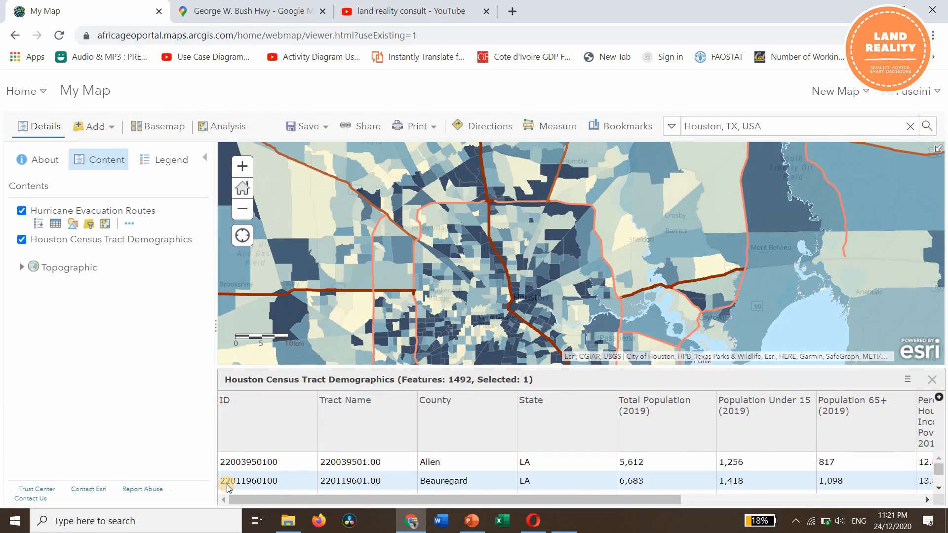
left_click(231, 463)
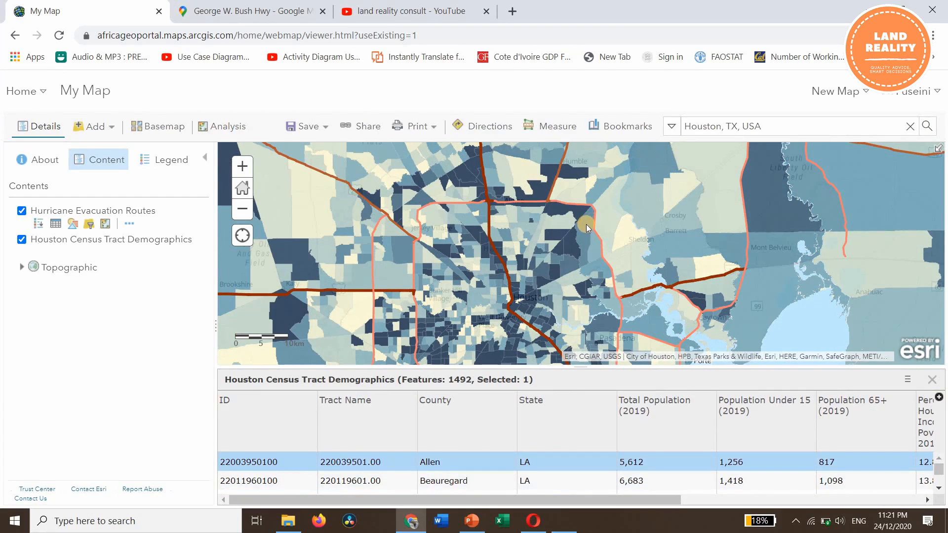
scroll(586, 224, "down", 2)
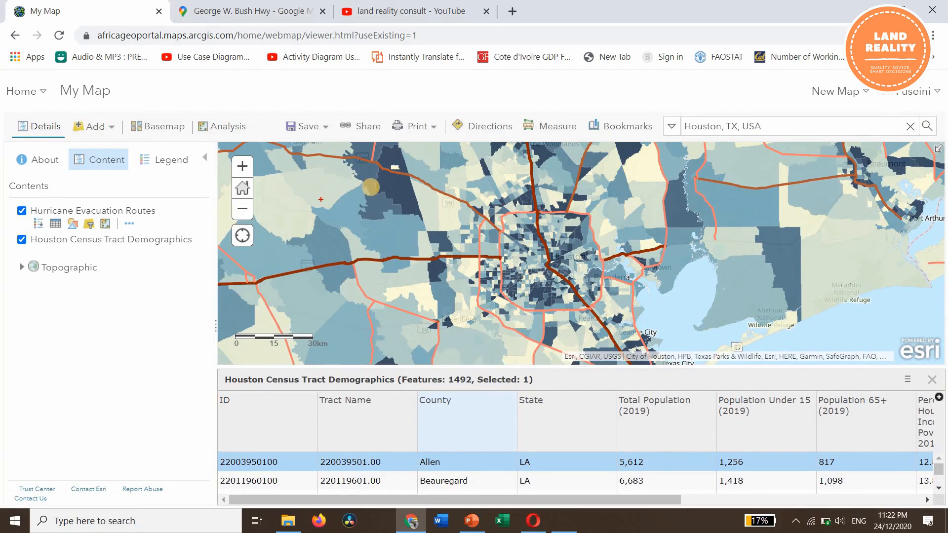
mouse_move(369, 187)
left_mouse_down()
mouse_move(373, 260)
mouse_move(395, 234)
left_mouse_up()
left_click_drag(361, 200, 354, 200)
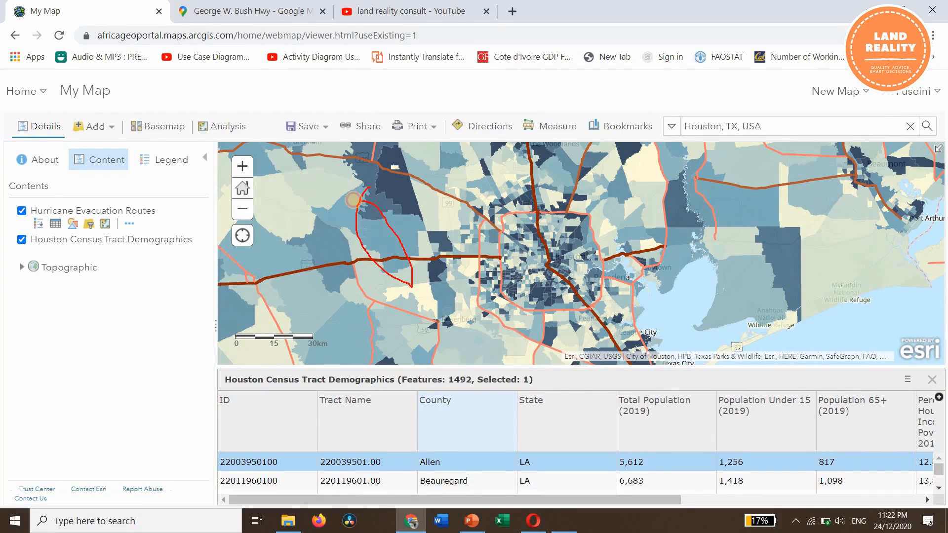
mouse_move(396, 280)
left_mouse_down()
mouse_move(396, 424)
mouse_move(416, 423)
mouse_move(416, 408)
left_mouse_up()
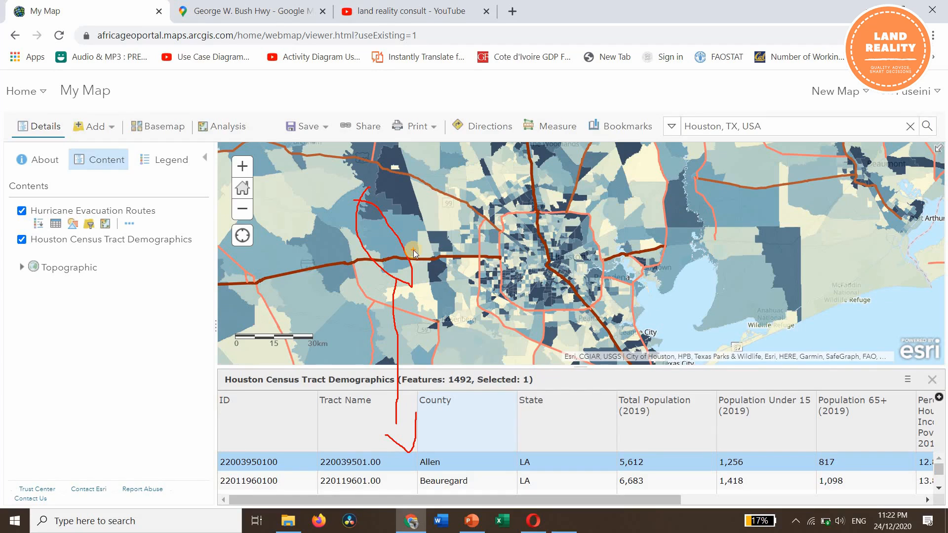
key("Escape")
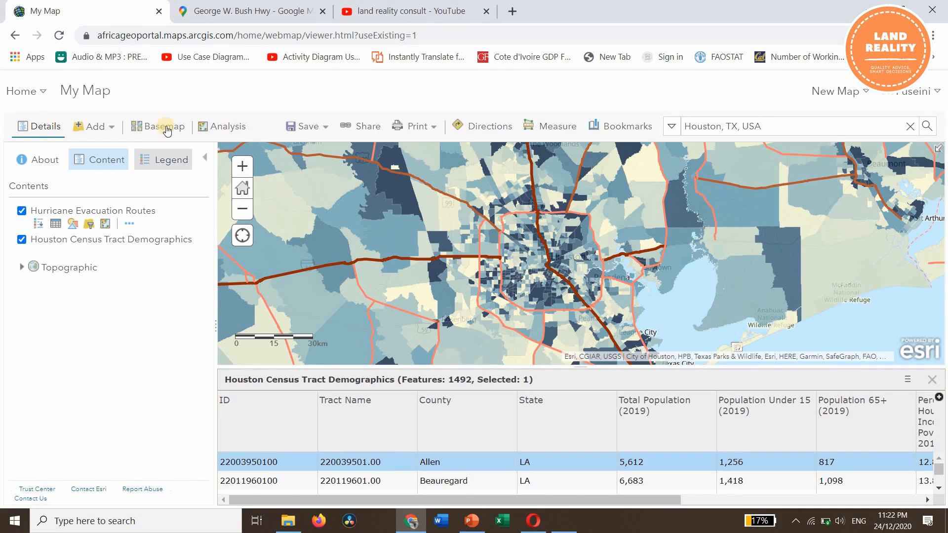
- Create buffers with a distance of 2 kilometers around the Hurricane Evacuation Routes layer
left_click(237, 128)
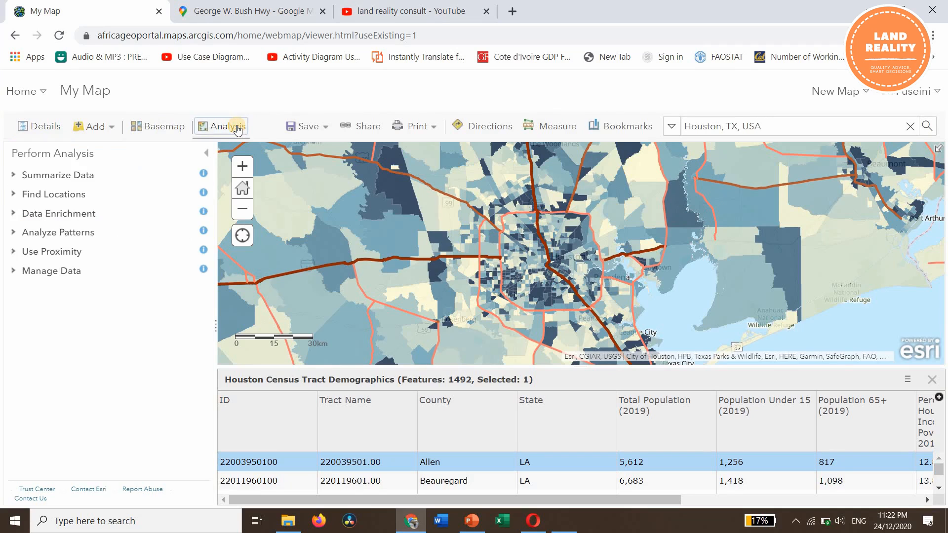
left_click(69, 254)
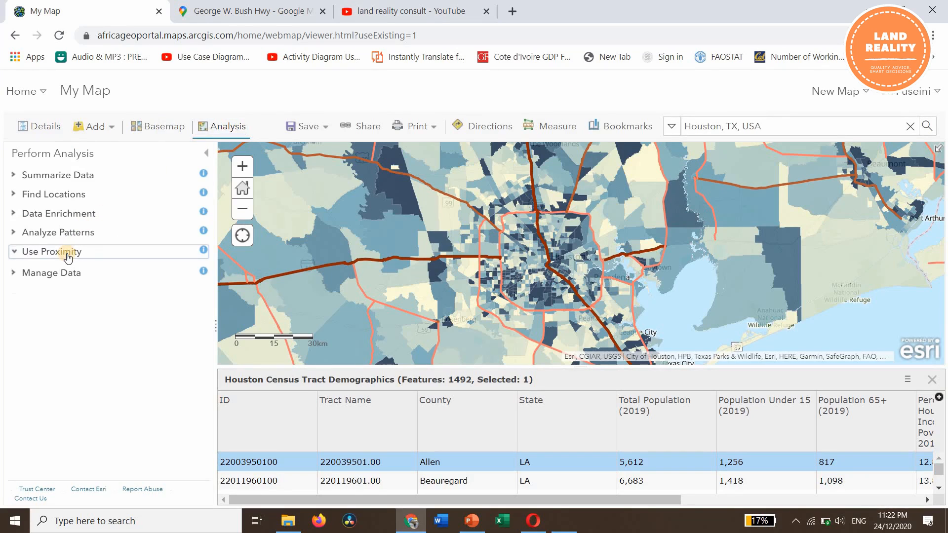
left_click(88, 277)
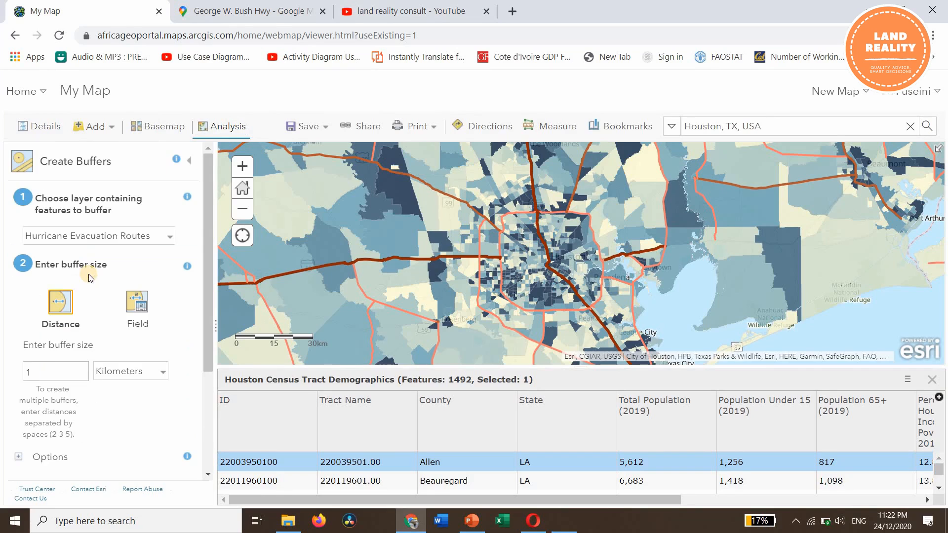
left_click(26, 373)
type("2")
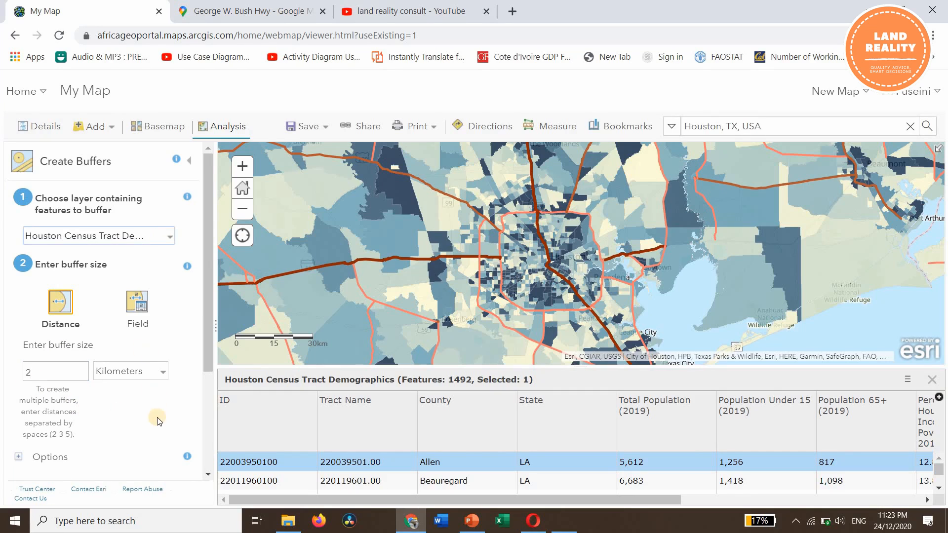
scroll(157, 418, "down", 1)
scroll(157, 418, "down", 2)
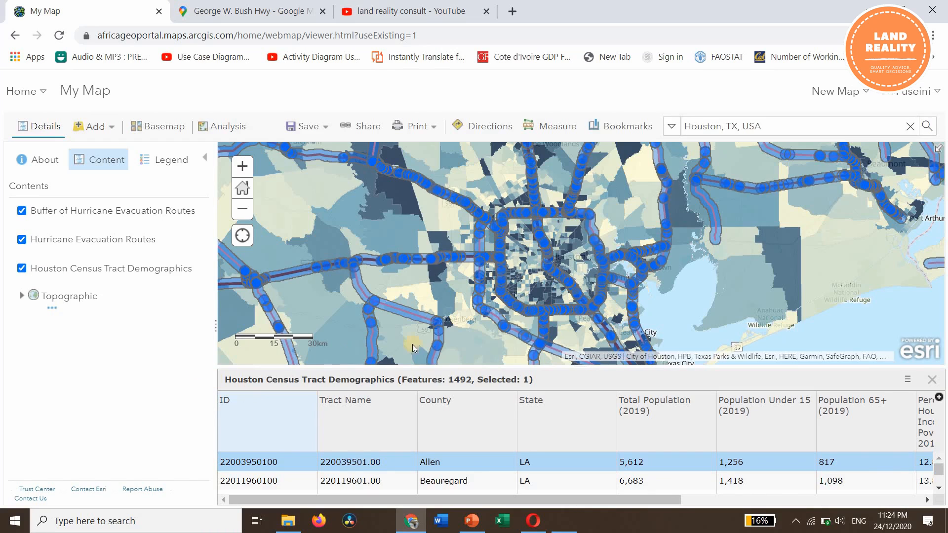
- Inspect the coverage of the evacuation route buffers across the census tracts in and around Houston
scroll(599, 277, "down", 3)
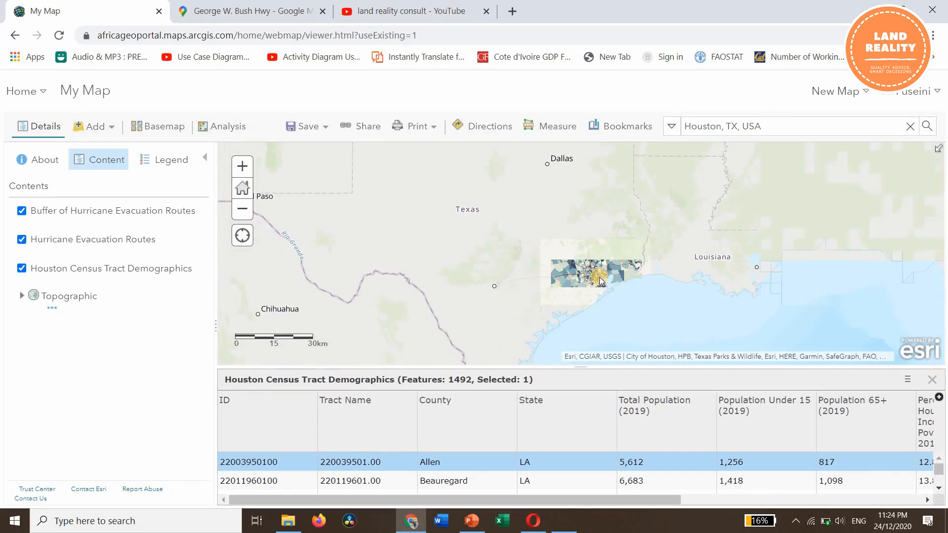
scroll(603, 269, "up", 3)
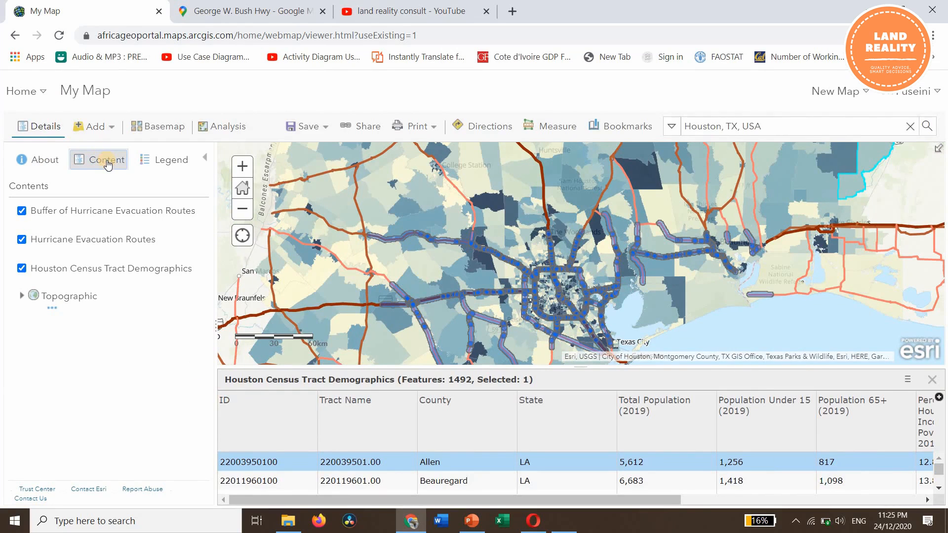
left_click_drag(573, 344, 574, 264)
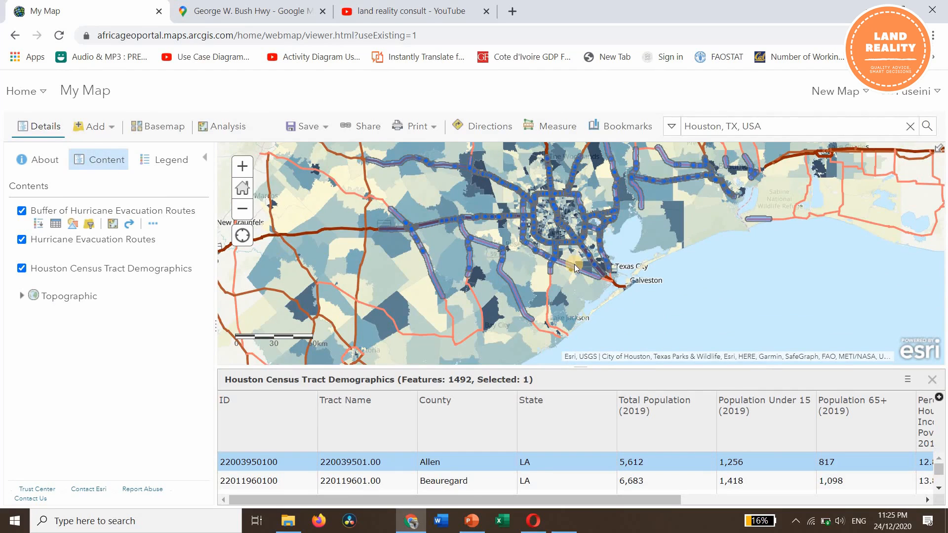
left_click_drag(513, 269, 586, 314)
left_click_drag(553, 283, 587, 311)
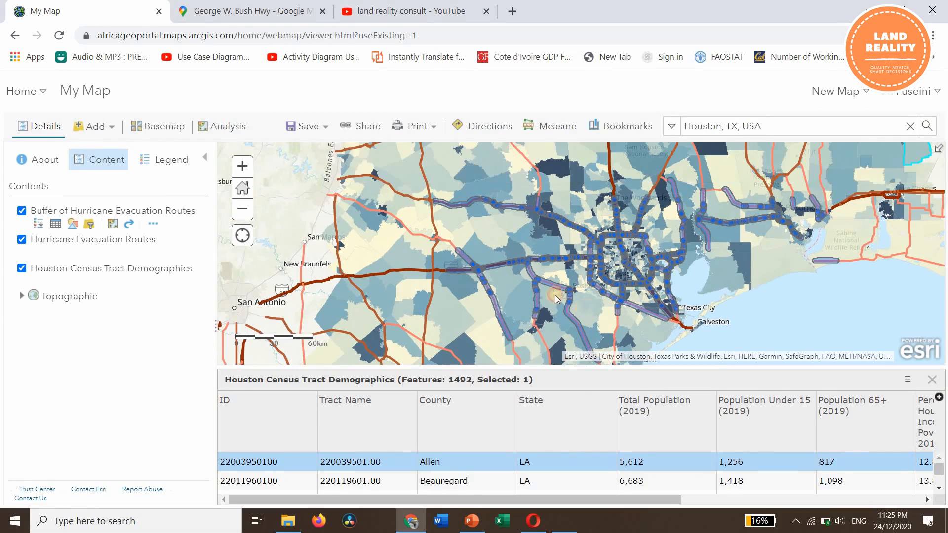
left_click_drag(517, 282, 502, 229)
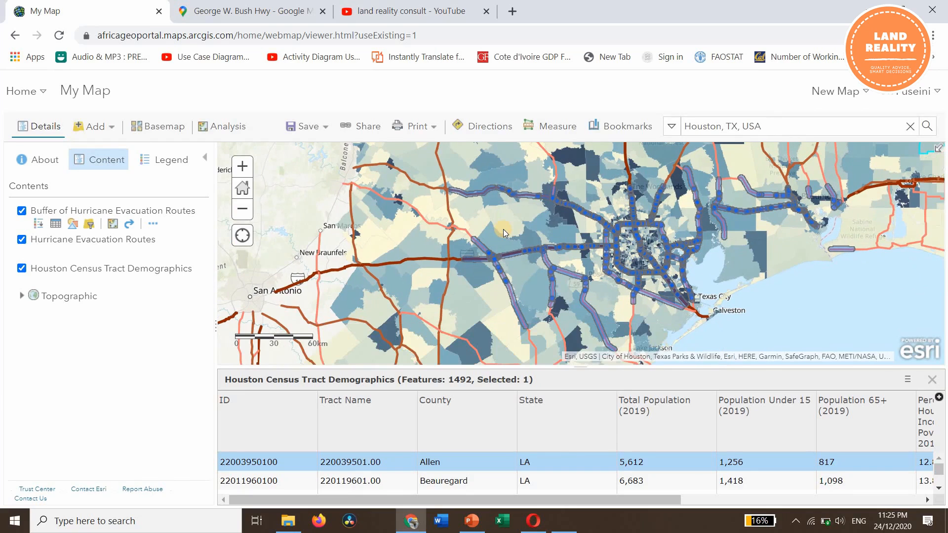